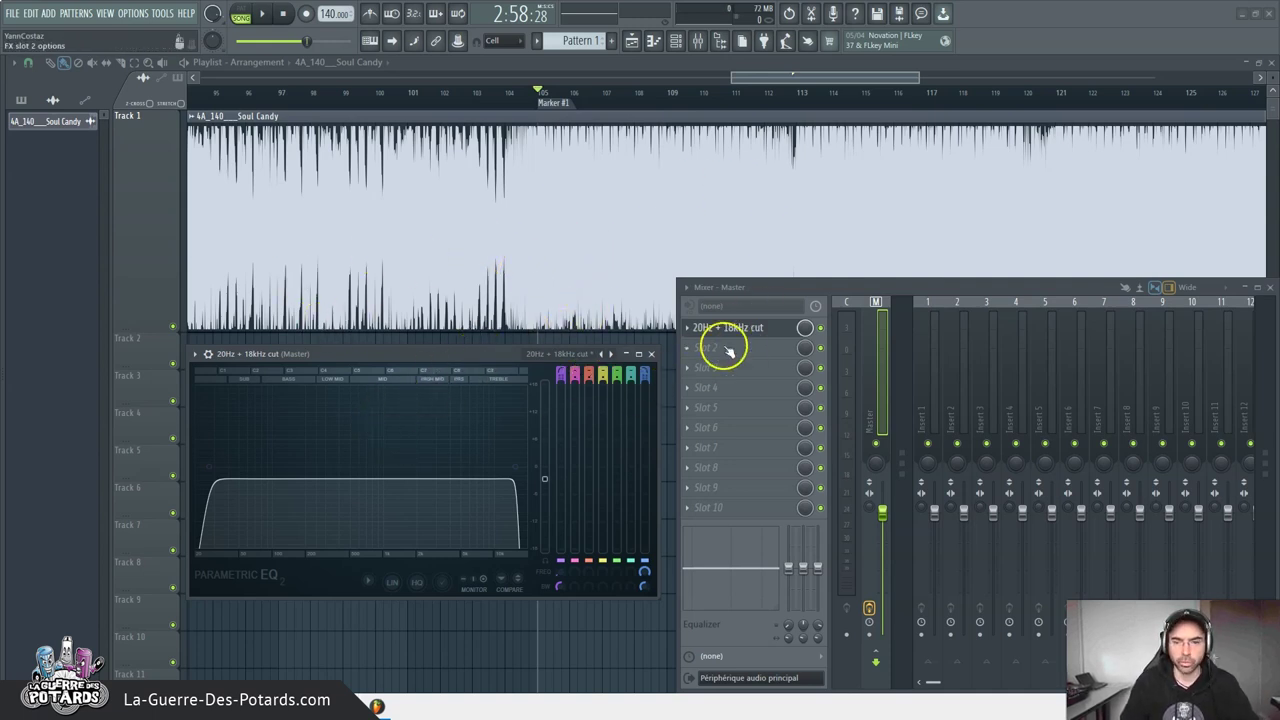
- Sweep the Band 7 low-pass cutoff of the master EQ down into the bass range and back up to the treble
mouse_move(481, 354)
left_mouse_down()
mouse_move(505, 354)
mouse_move(482, 357)
left_mouse_up()
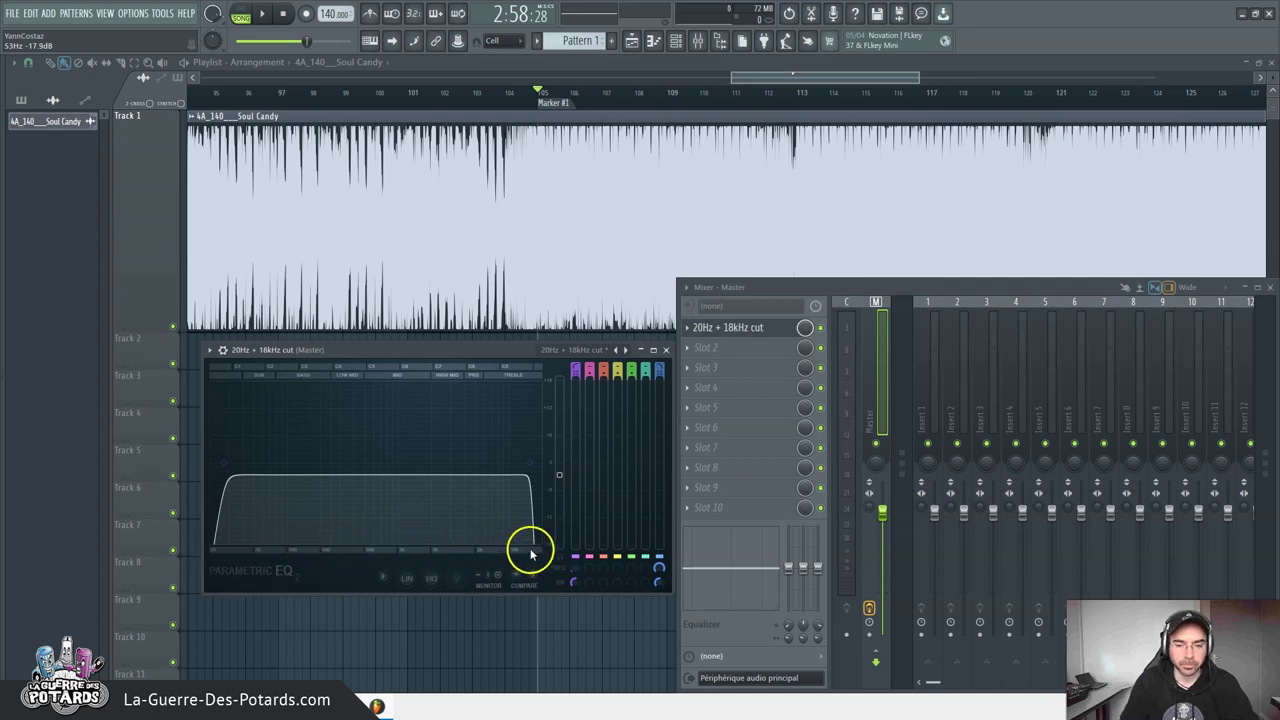
left_click_drag(660, 569, 660, 570)
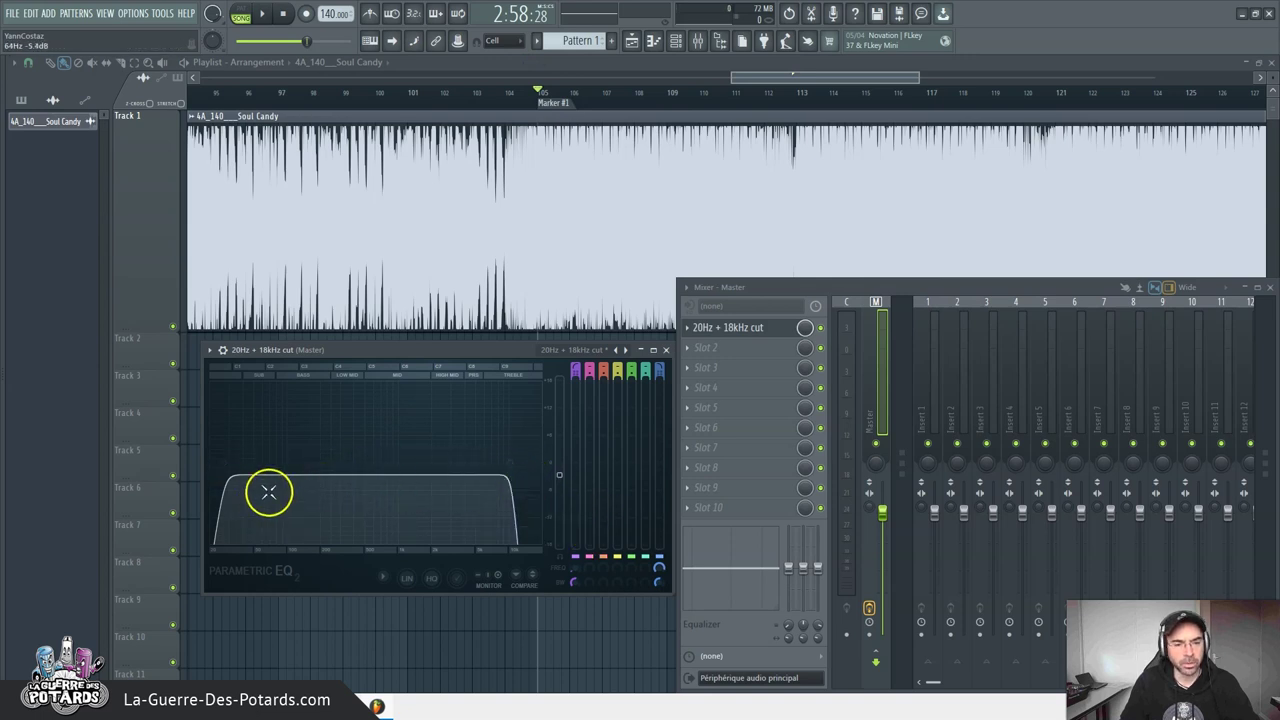
left_click_drag(668, 572, 651, 600)
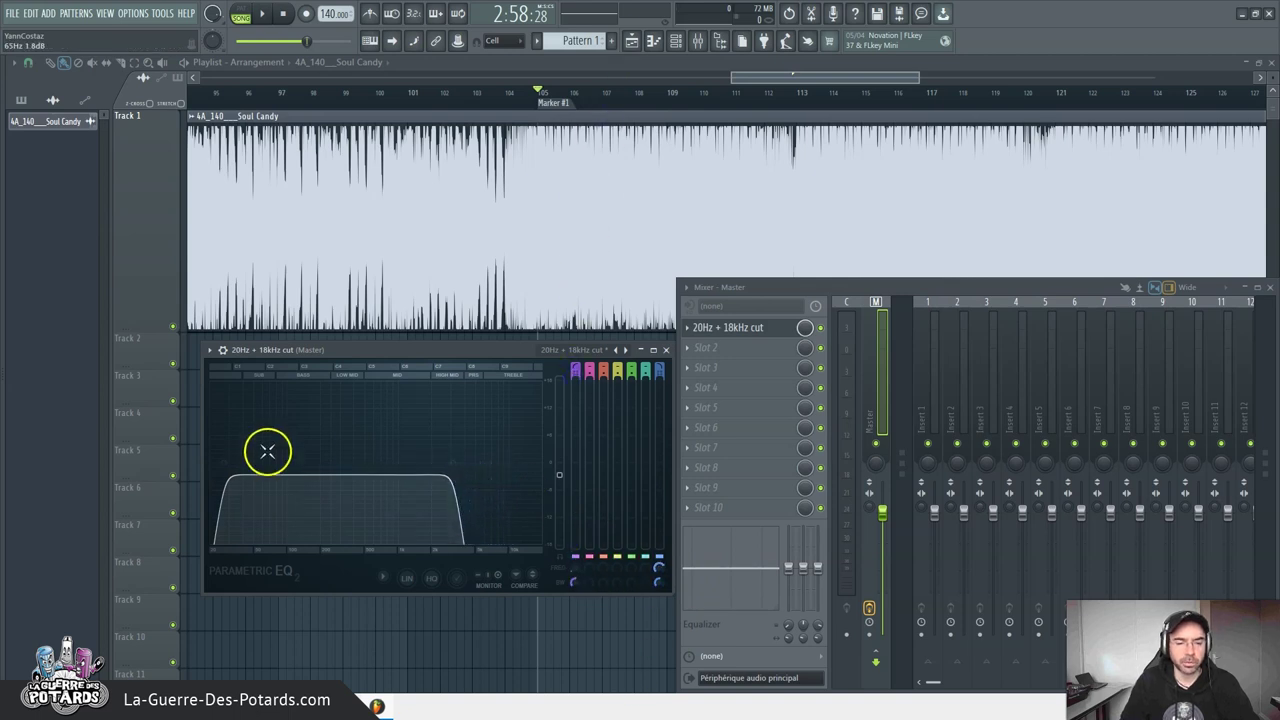
scroll(651, 571, "down", 3)
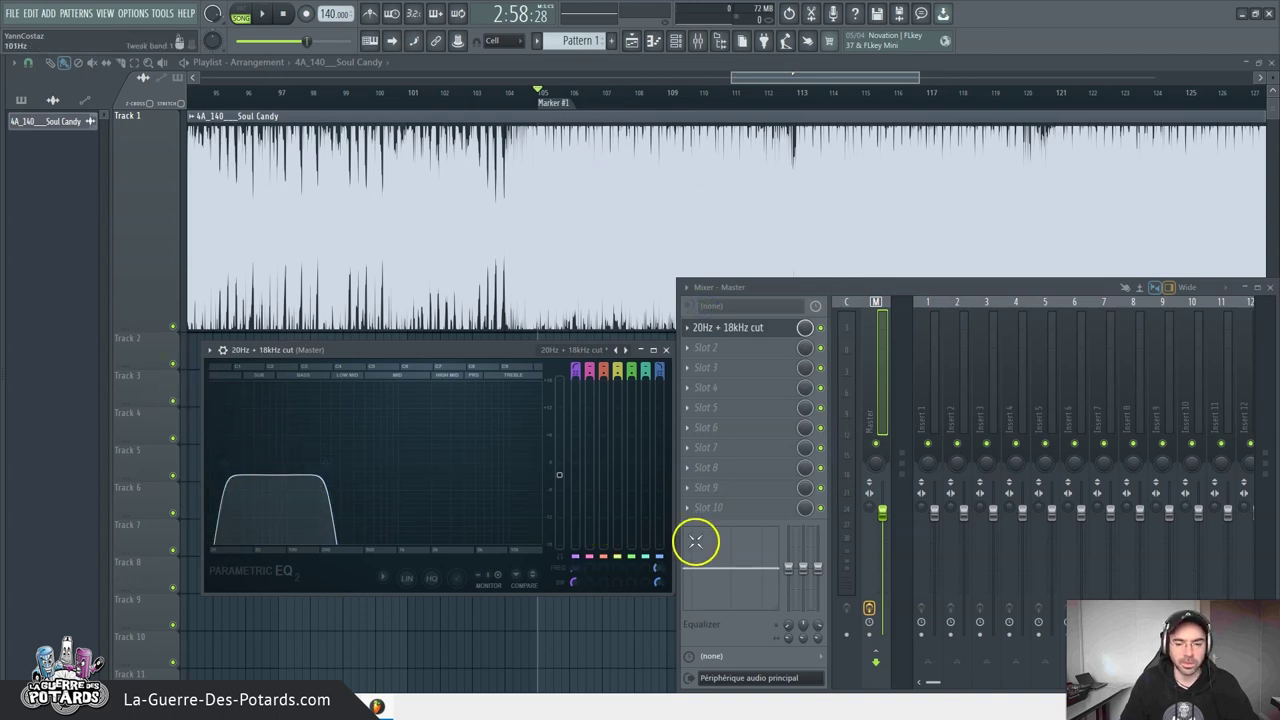
left_click_drag(657, 571, 545, 275)
left_click_drag(547, 196, 546, 197)
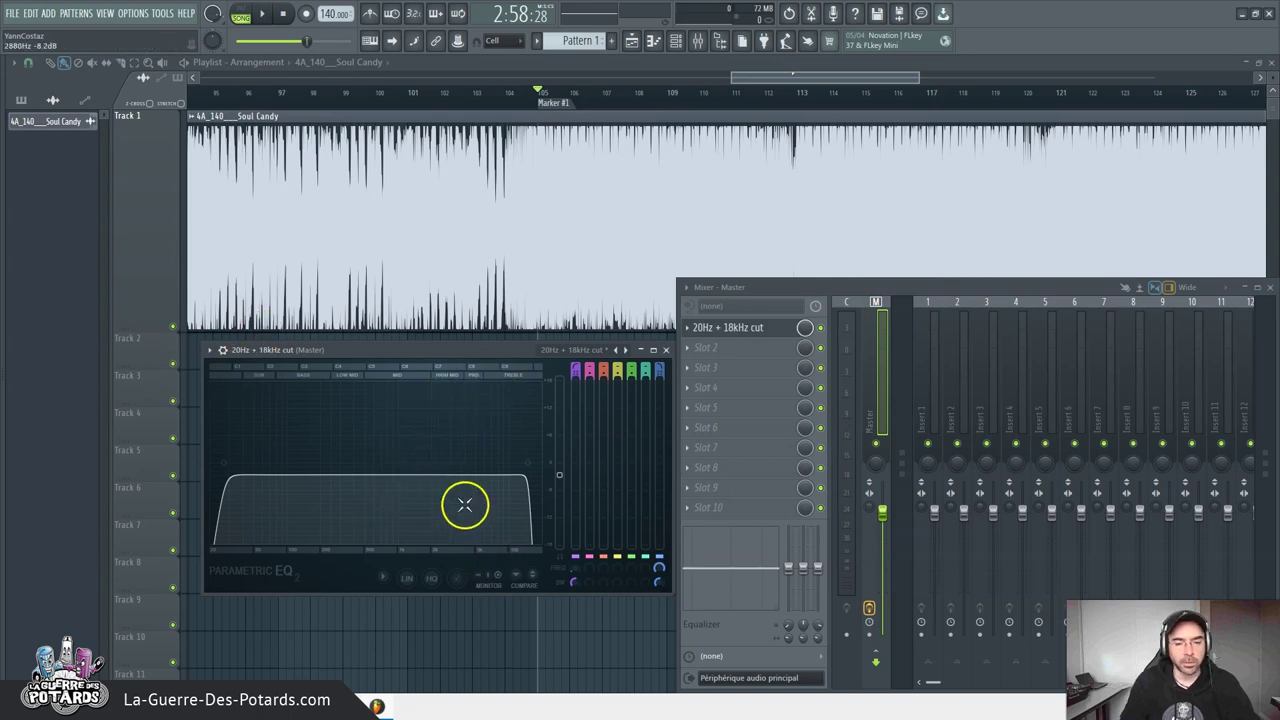
- Move the Band 7 low-pass cutoff through about 6583 Hz, 11563 Hz and 783 Hz, and return it to the upper treble
left_click_drag(657, 571, 523, 276)
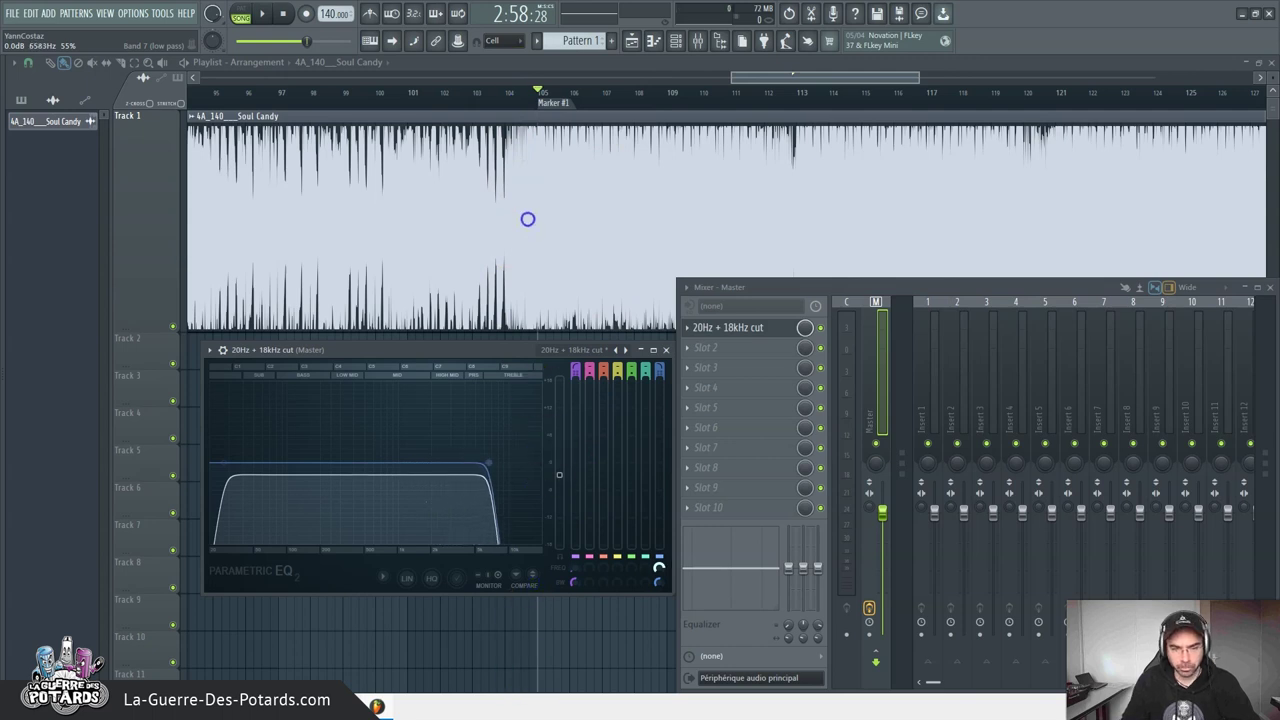
left_click_drag(528, 219, 536, 669)
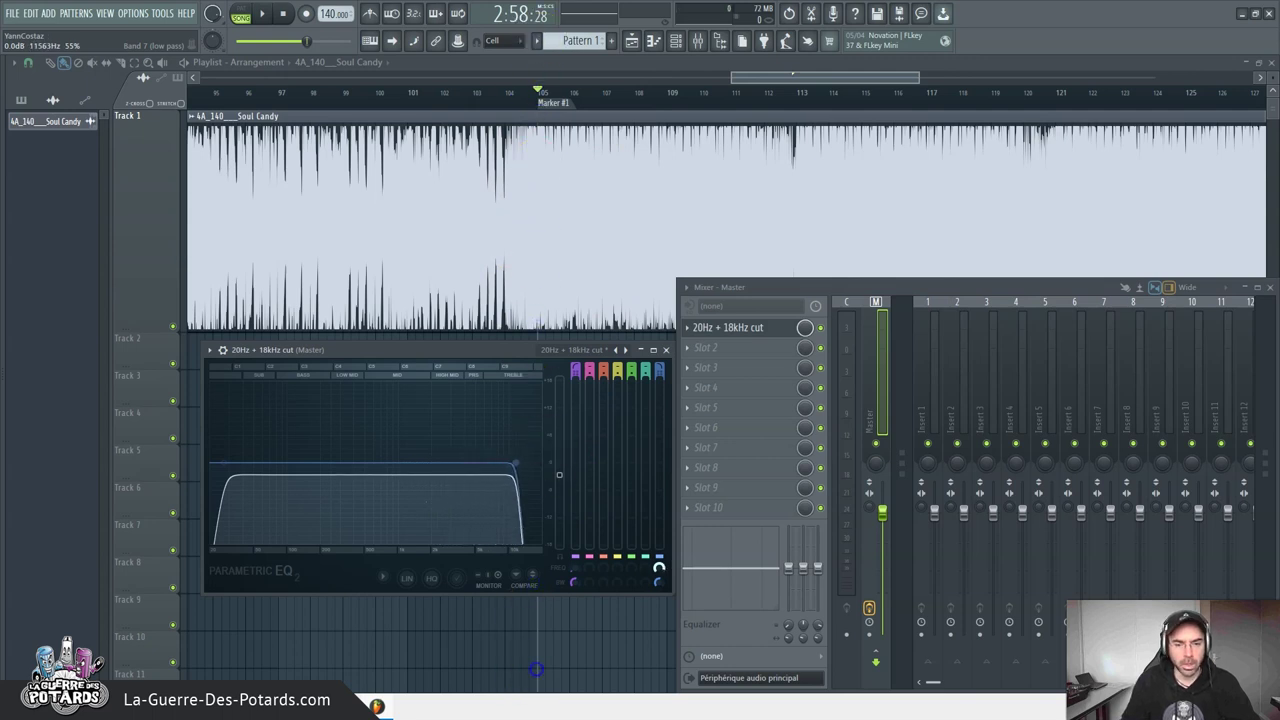
left_click_drag(533, 659, 276, 481)
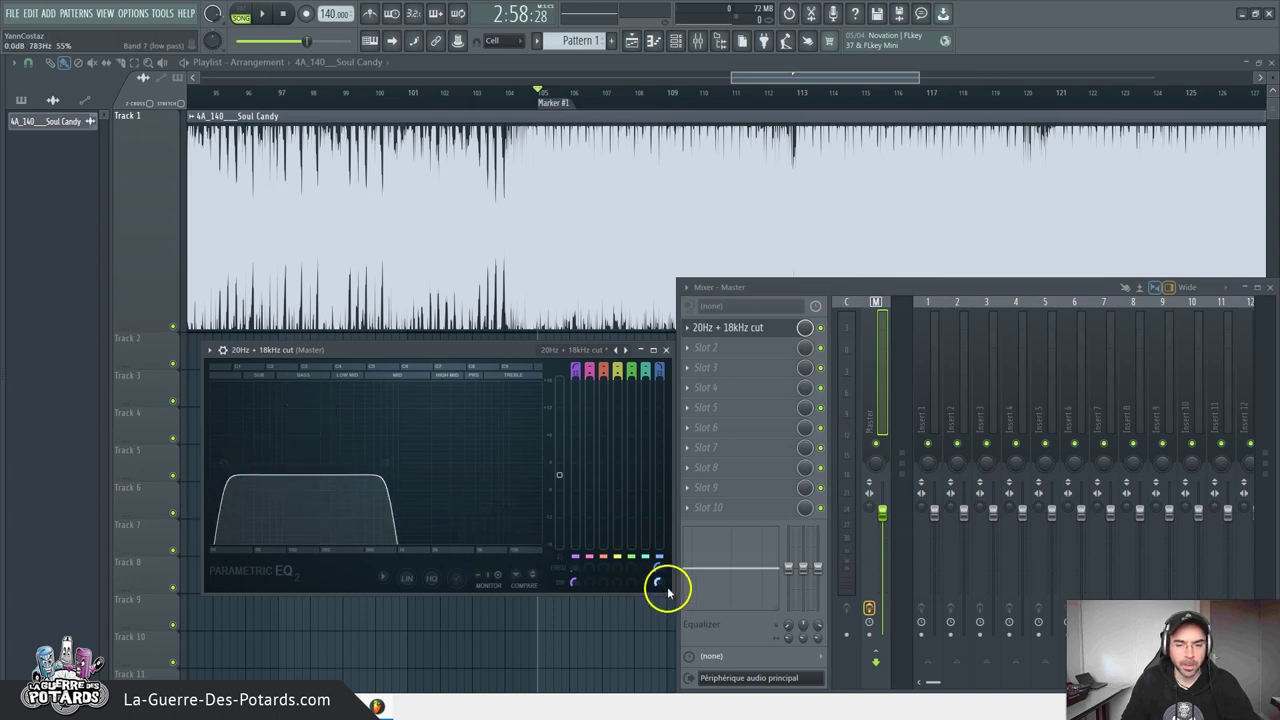
left_click_drag(659, 567, 692, 70)
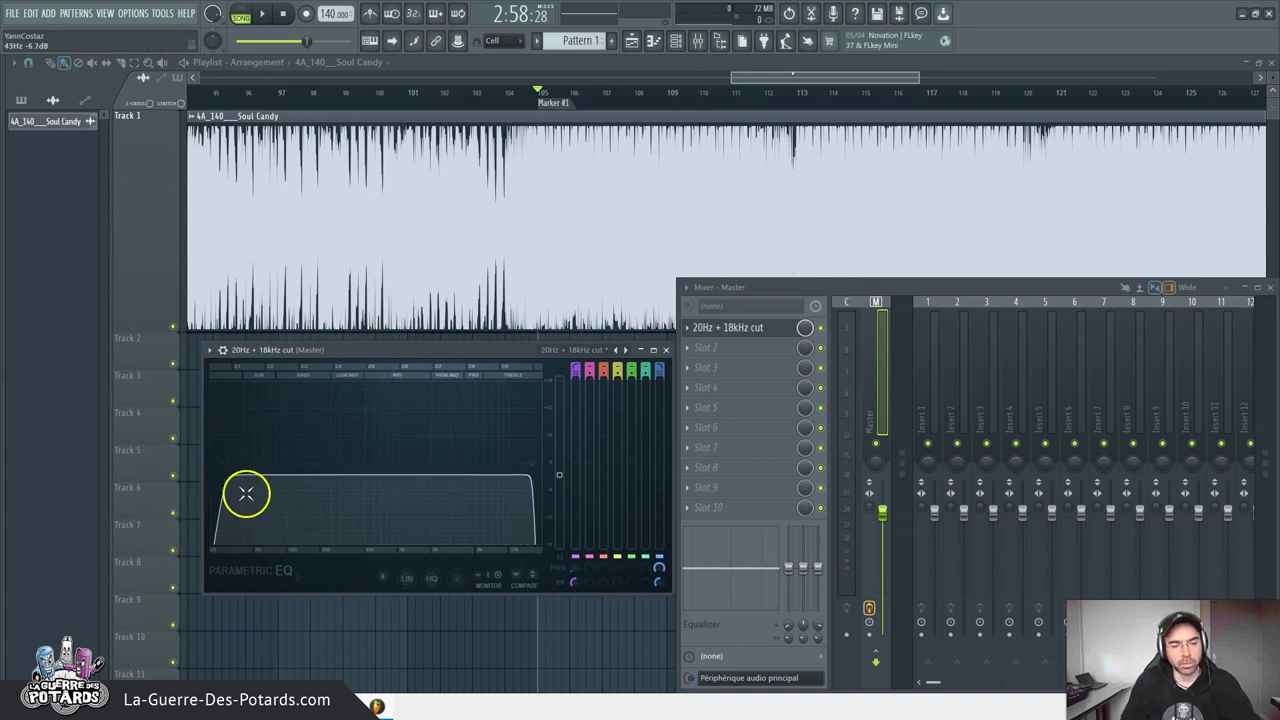
- Sweep the Band 1 high-pass cutoff from about 28 Hz through 194 Hz into the upper mids and back down to the lows
left_click_drag(575, 572, 575, 568)
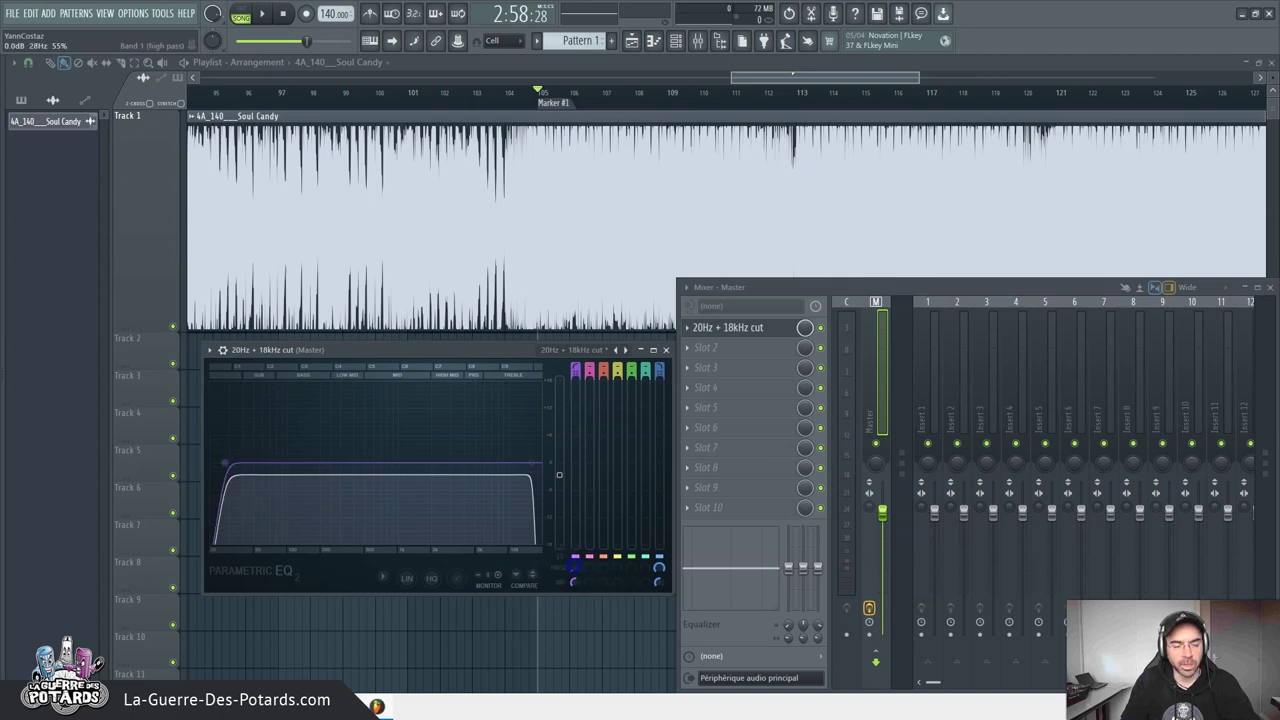
left_click_drag(548, 420, 515, 278)
left_click_drag(491, 138, 480, 550)
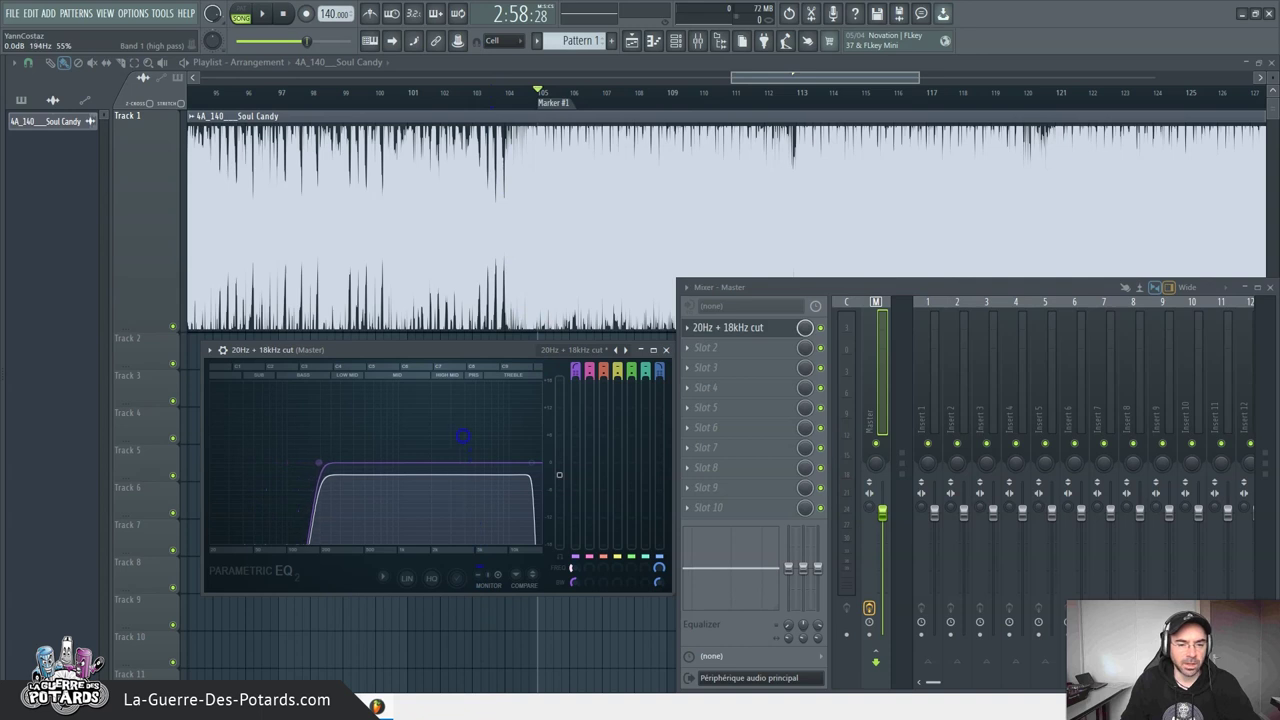
left_click_drag(463, 436, 457, 240)
left_click_drag(451, 75, 487, 209)
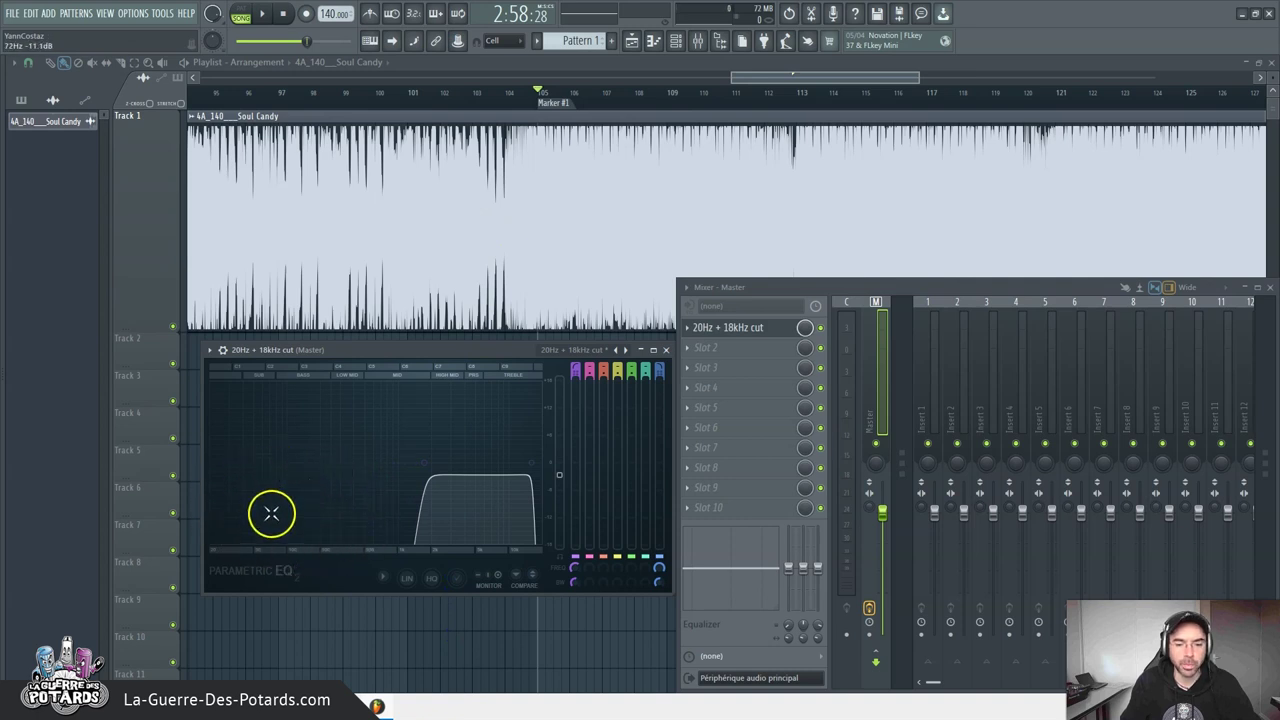
left_click_drag(570, 568, 516, 226)
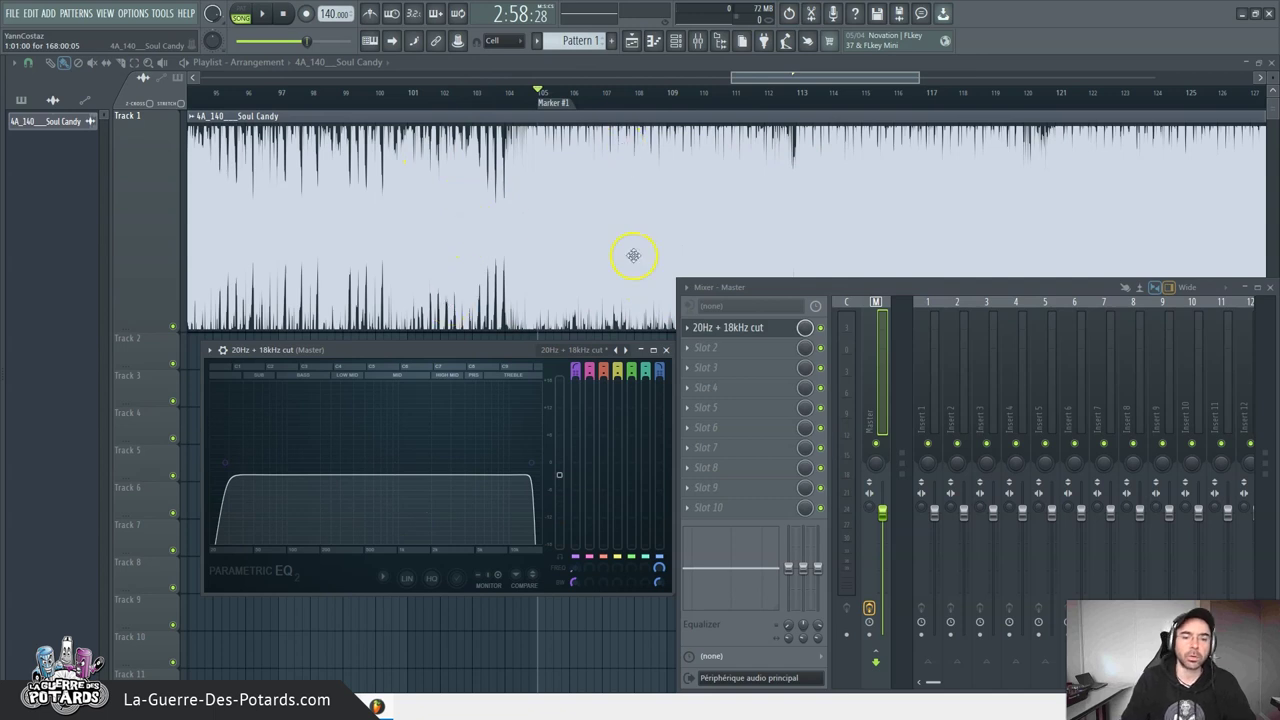
- Play the track from Marker #1 while sweeping the Band 7 low-pass cutoff down and back up, and stop playback
mouse_move(486, 349)
left_mouse_down()
mouse_move(486, 337)
mouse_move(486, 357)
left_mouse_up()
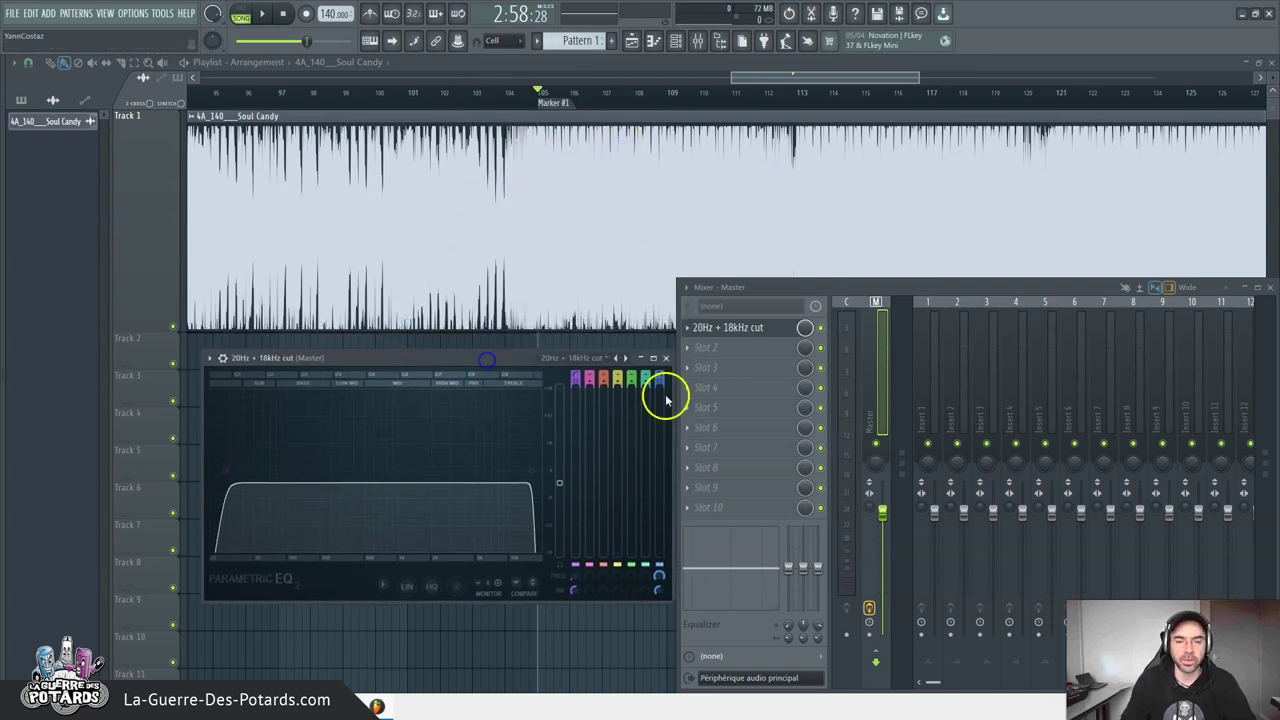
key("space")
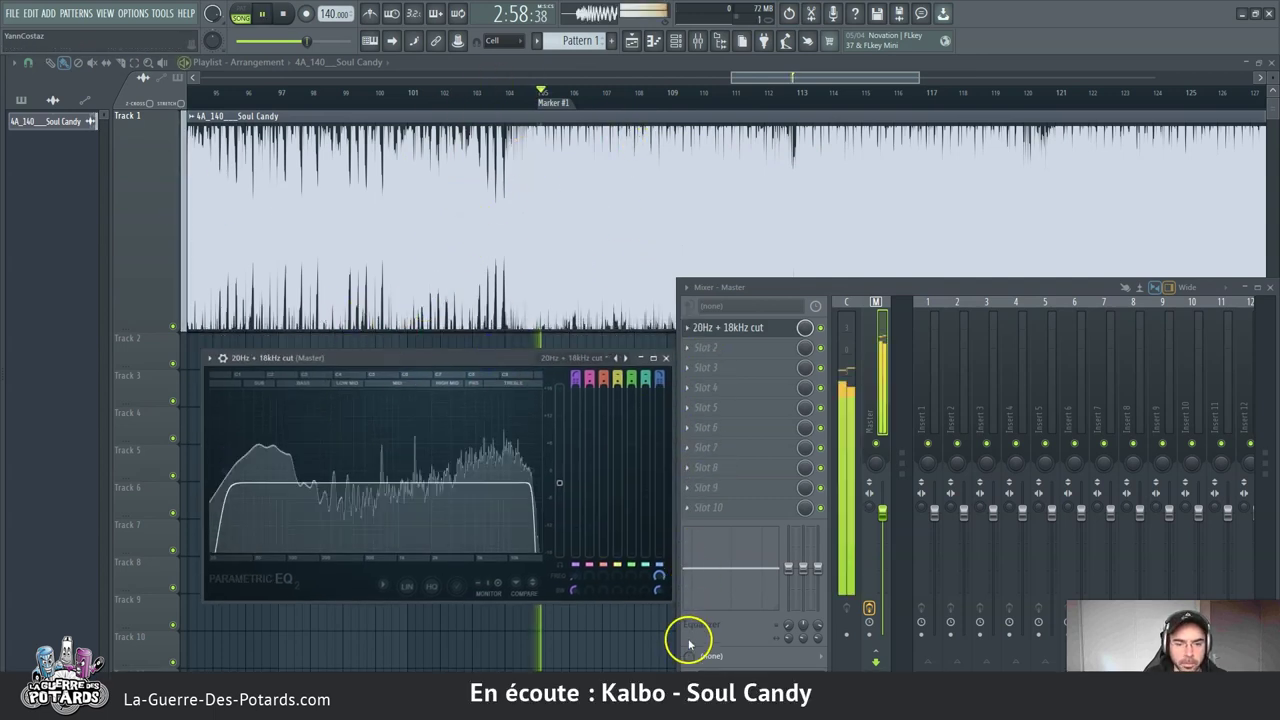
left_click_drag(657, 574, 528, 72)
left_click_drag(484, 294, 409, 174)
left_click_drag(359, 424, 1174, 358)
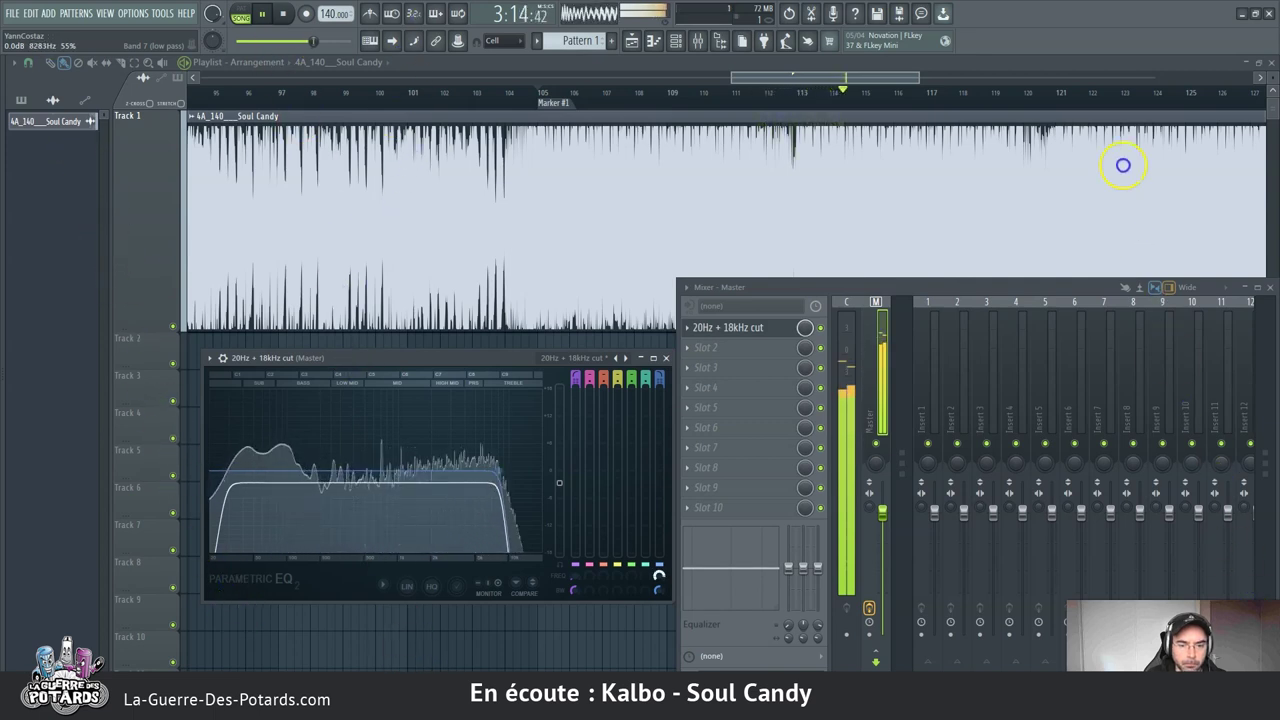
key("space")
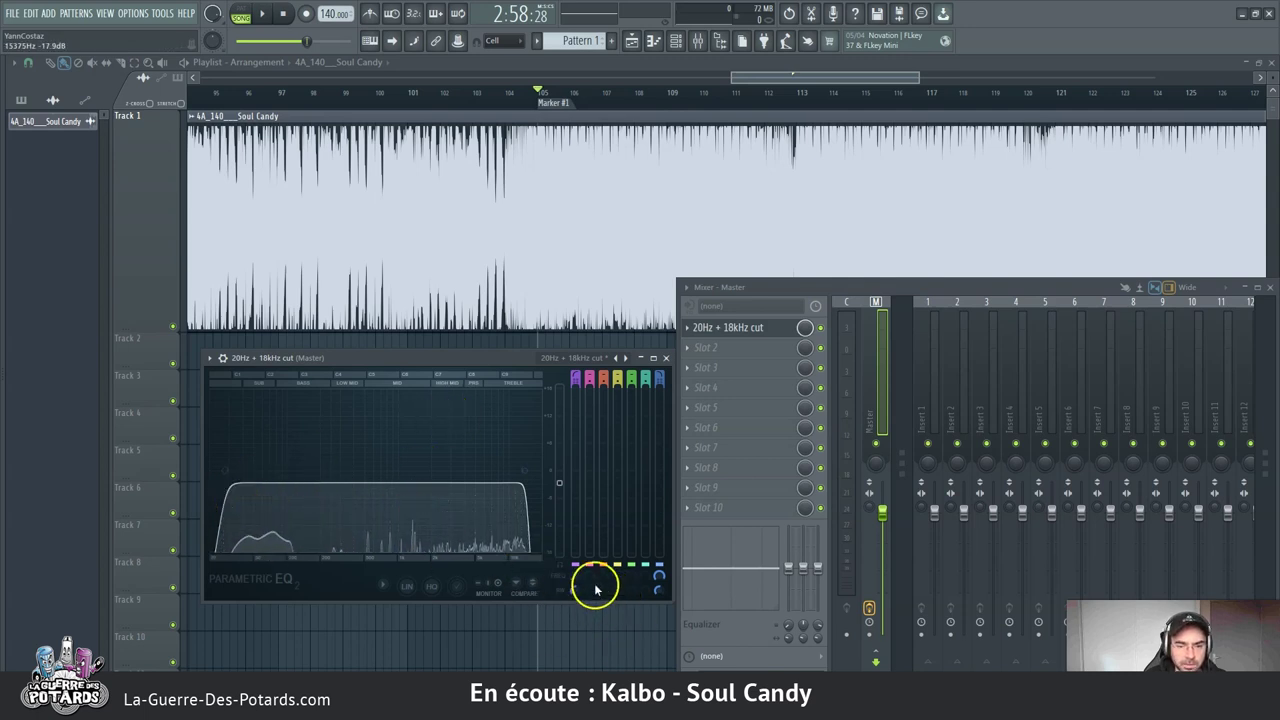
- Play the track while sweeping the Band 1 high-pass cutoff, returning it to 21 Hz, and stop playback
key("space")
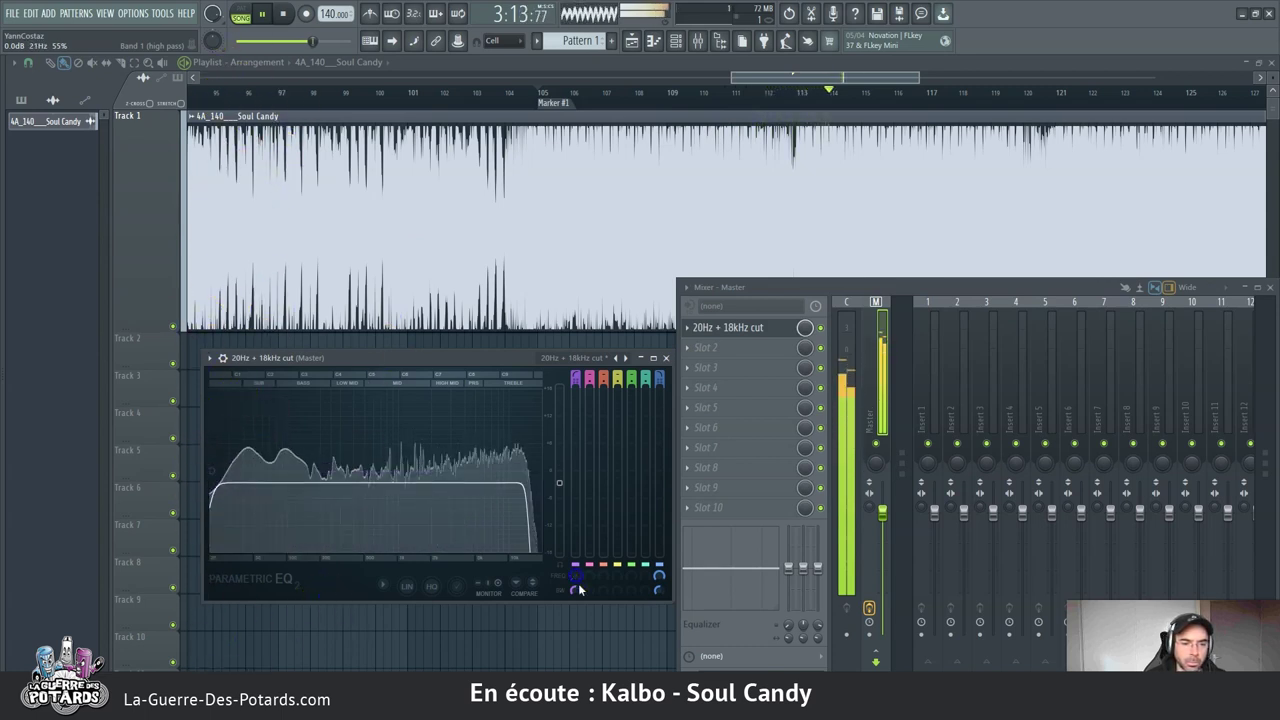
key("space")
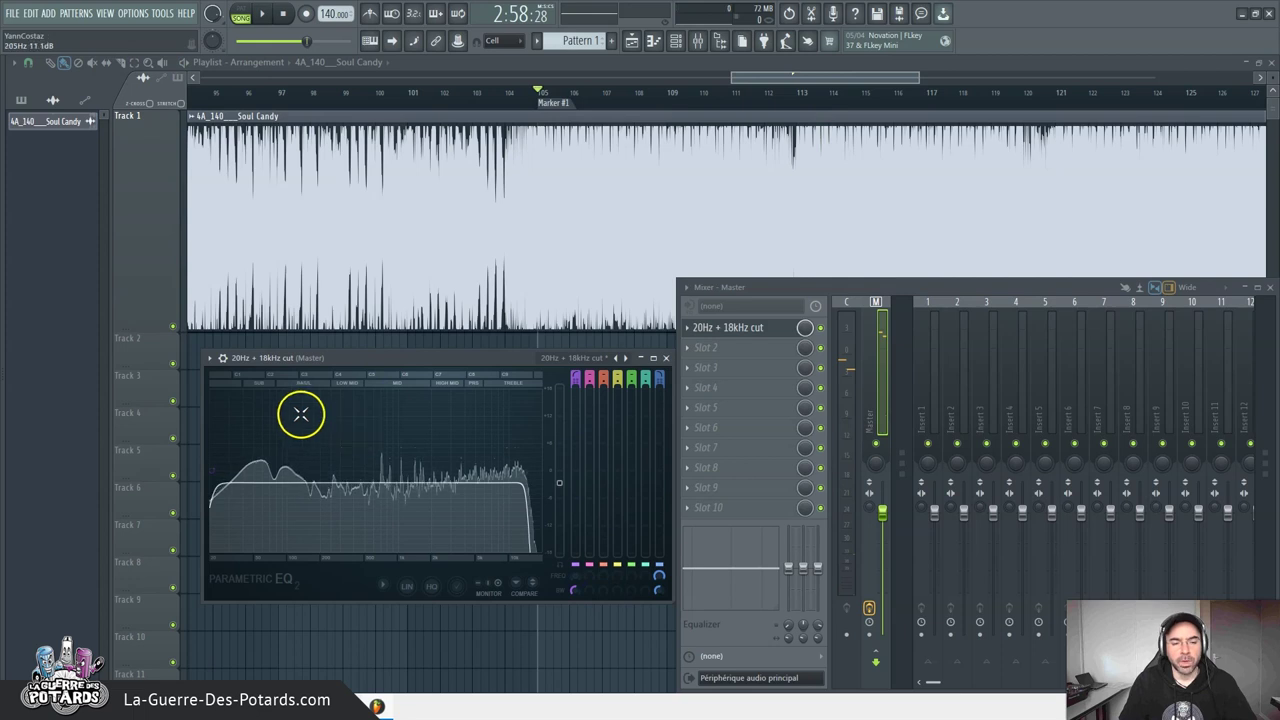
left_click(534, 486)
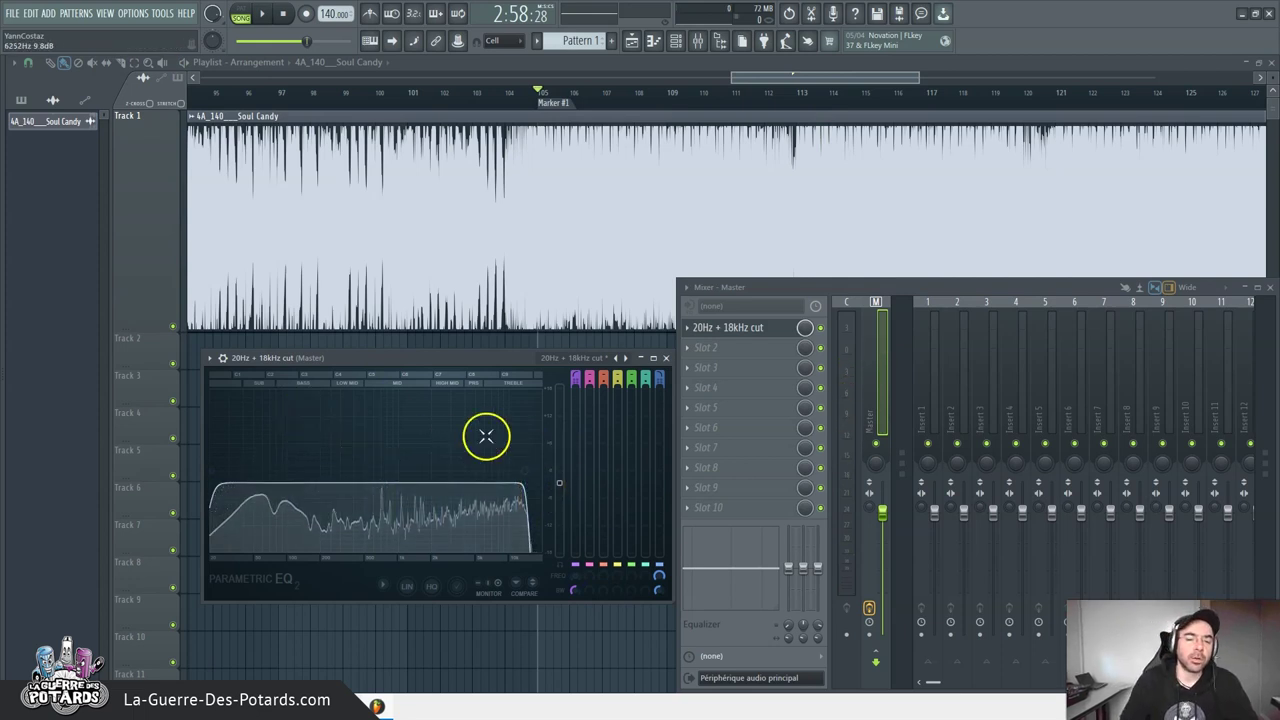
left_click_drag(487, 354, 489, 350)
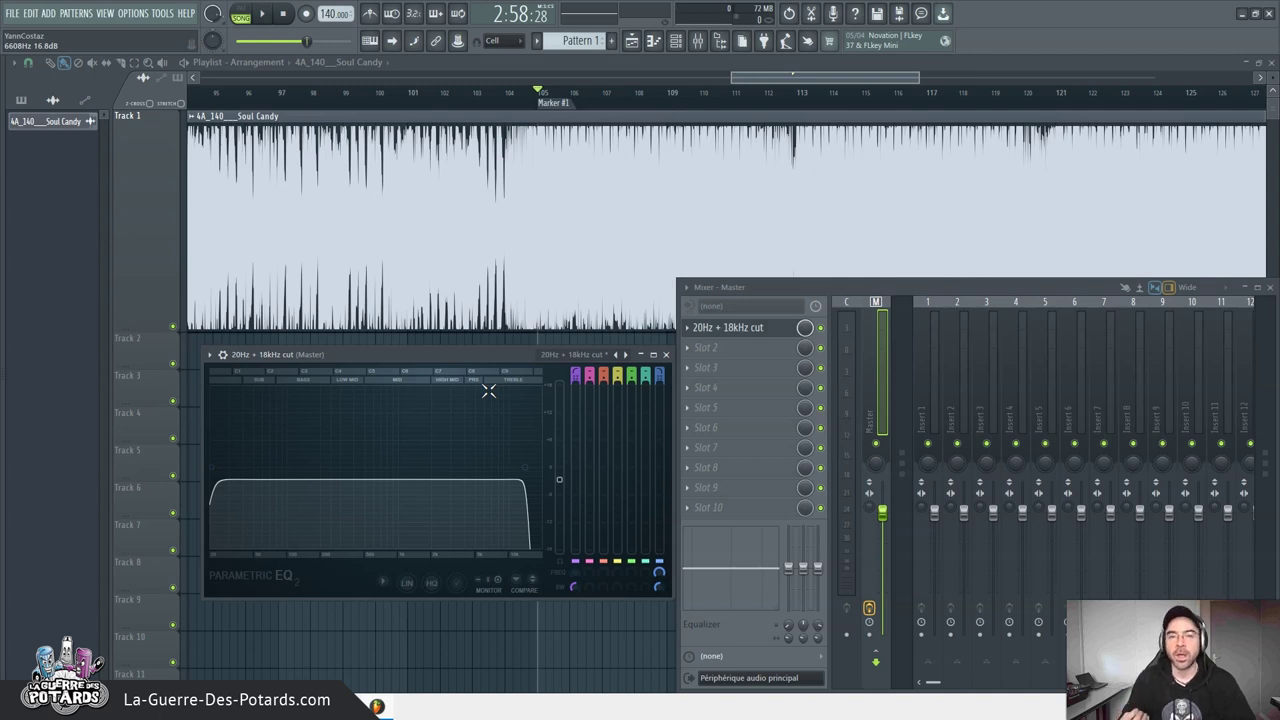
mouse_move(491, 352)
left_mouse_down()
mouse_move(474, 349)
mouse_move(492, 341)
left_mouse_up()
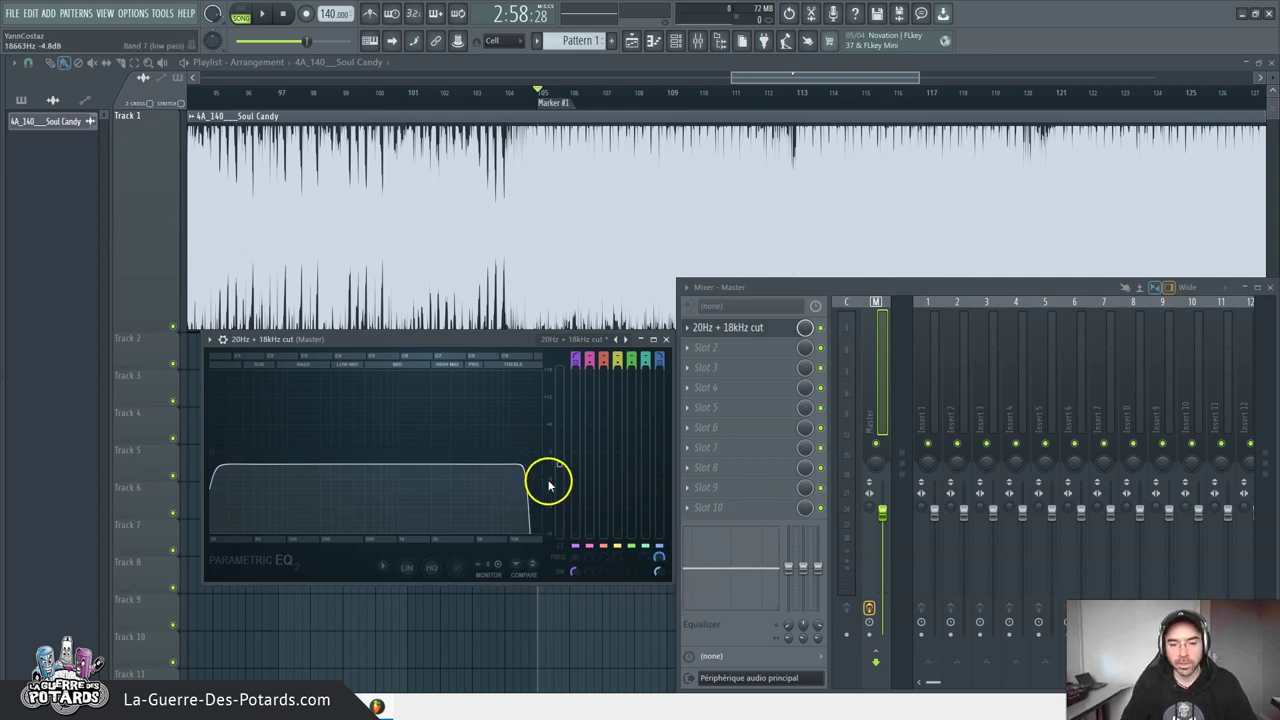
- Raise the resonance of the Band 7 low-pass filter until its curve forms a tall peak just before the cutoff
left_click_drag(659, 572, 659, 542)
left_click_drag(545, 454, 546, 520)
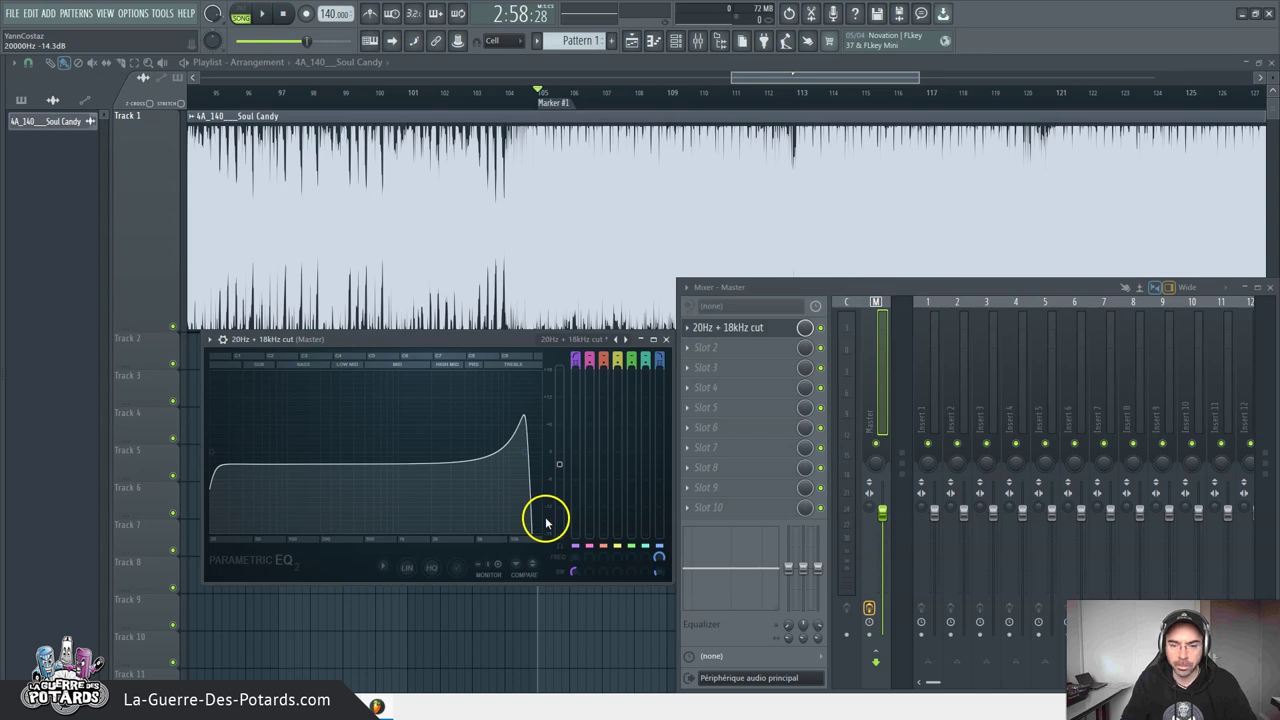
left_click_drag(659, 570, 623, 62)
left_click_drag(529, 455, 523, 376)
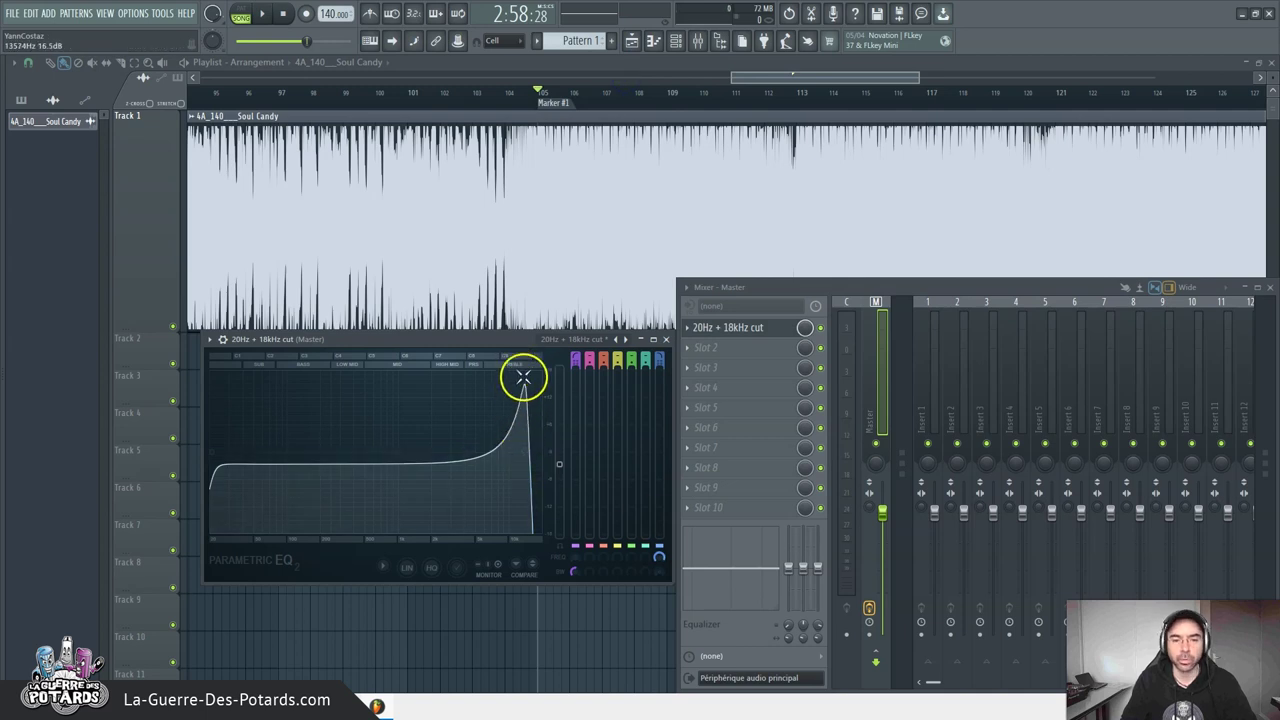
left_click_drag(658, 558, 672, 592)
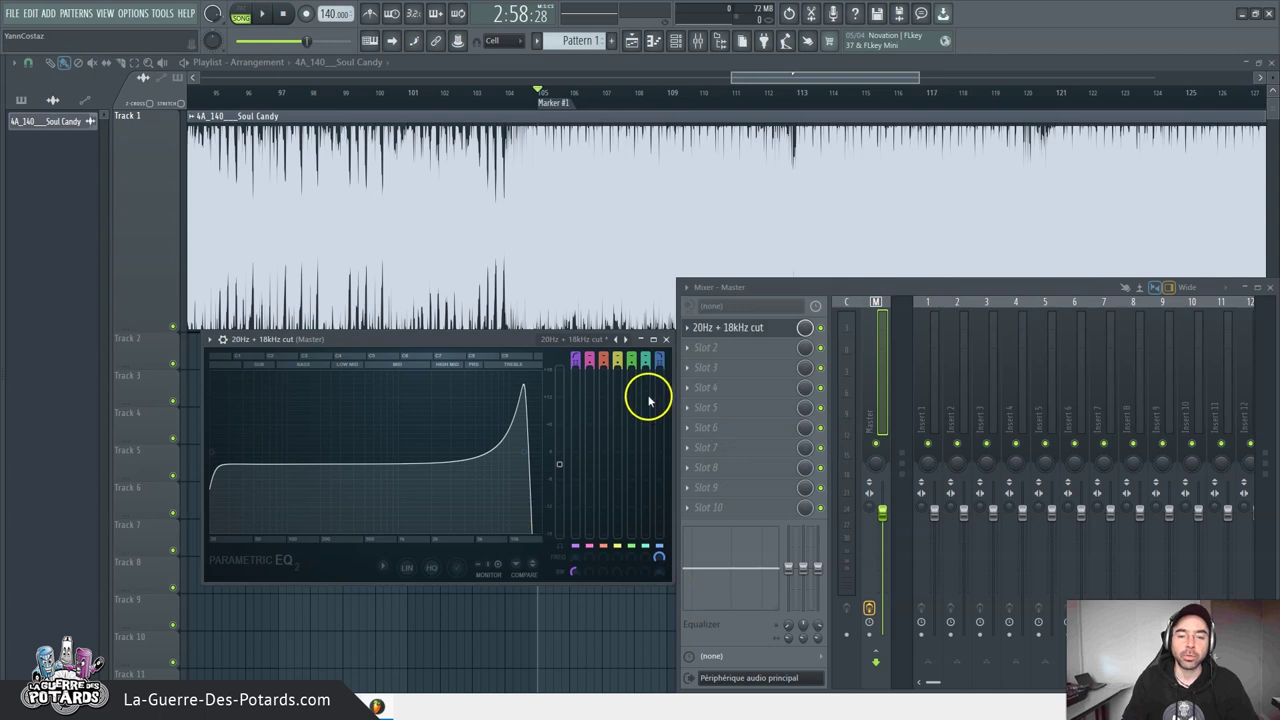
left_click_drag(523, 390, 566, 386)
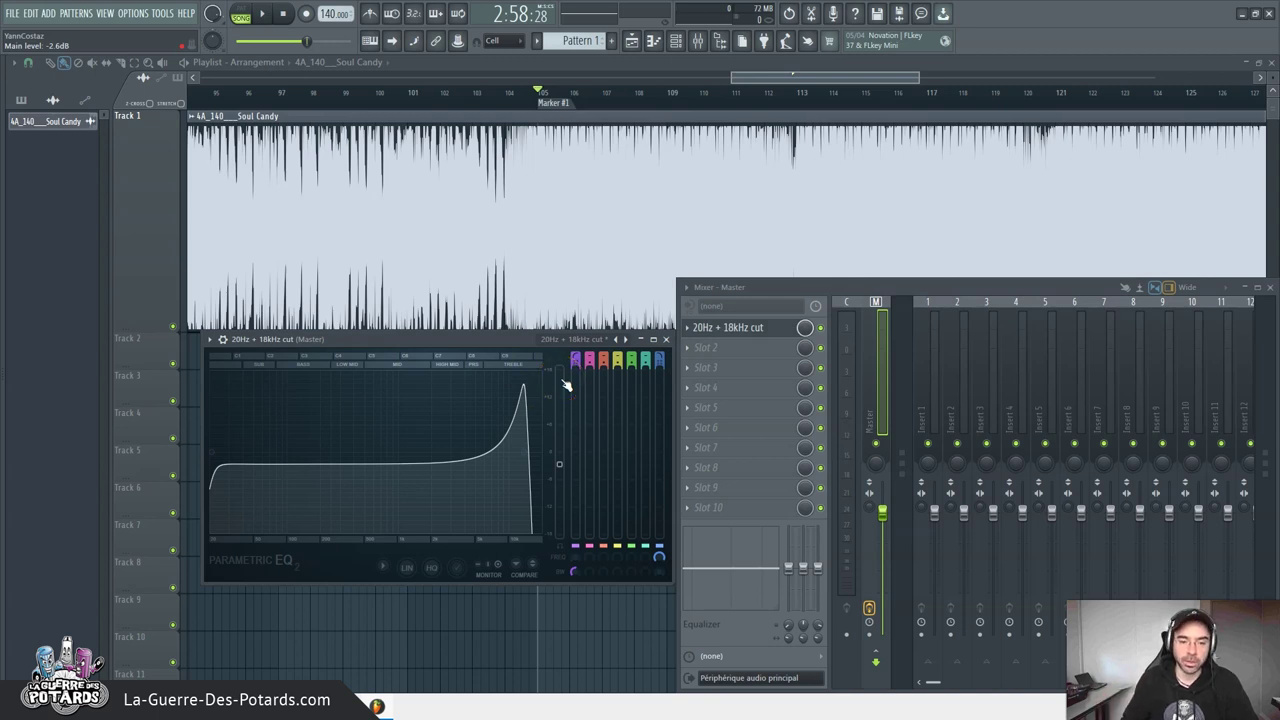
- Play the track while sweeping the resonant Band 7 low-pass cutoff down and back to the upper limit, and stop playback
key("space")
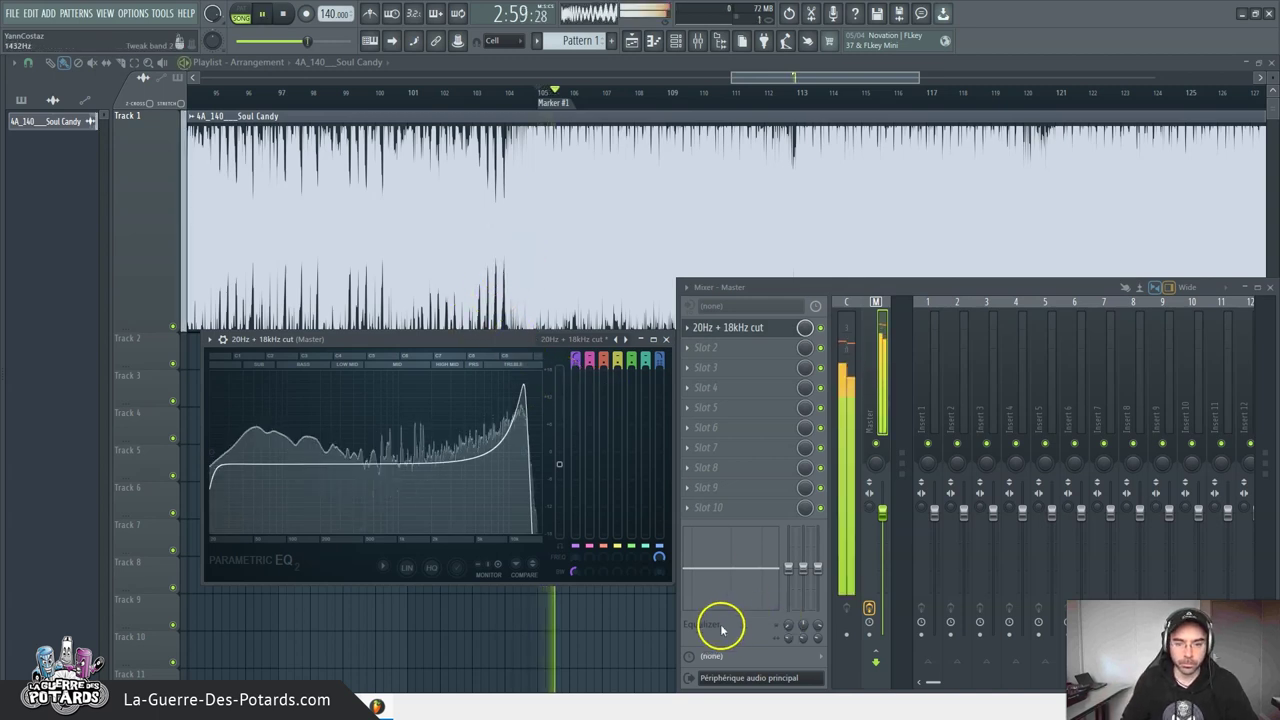
left_click_drag(658, 554, 53, 413)
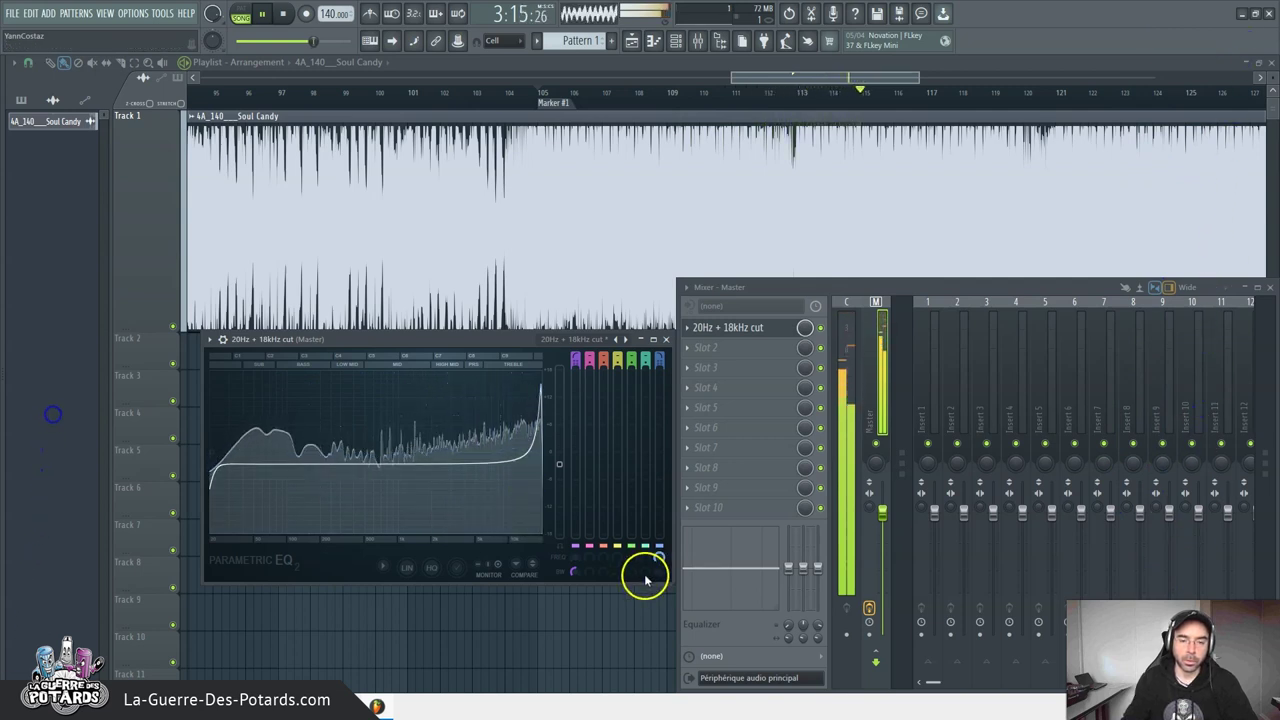
key("space")
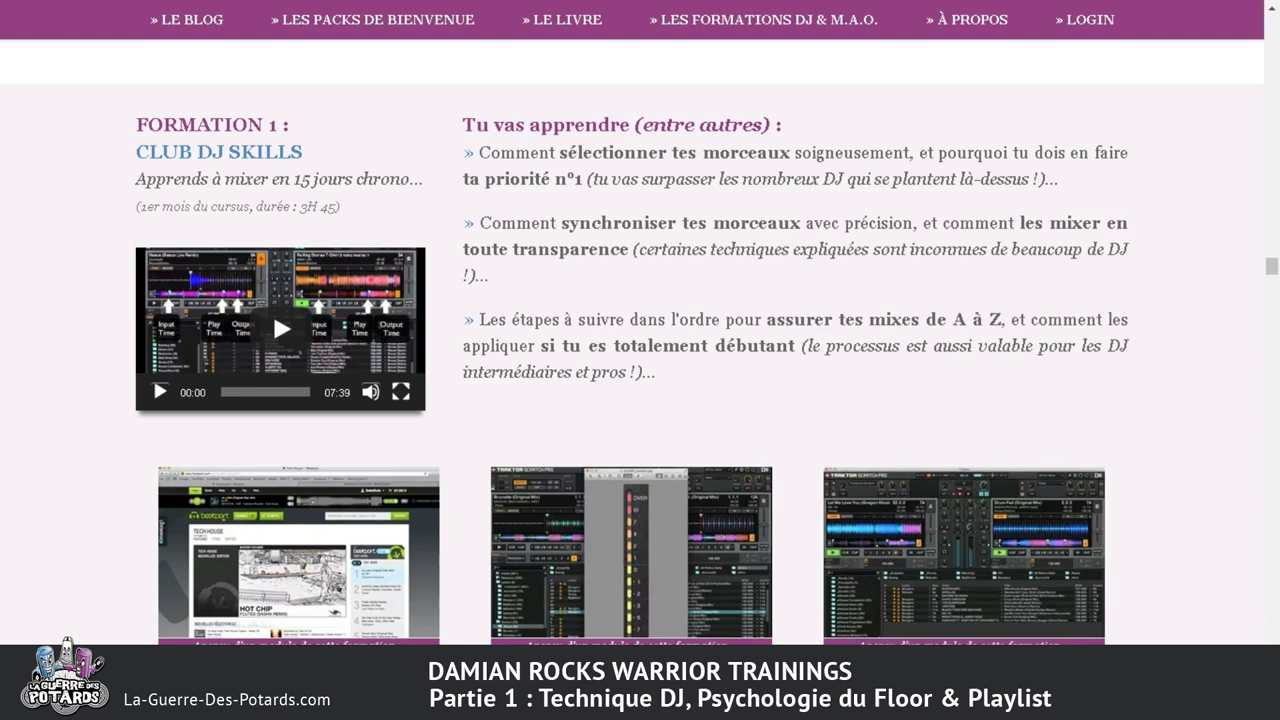
- Browse the DJ training web page through the course descriptions from Formation 1, Club DJ Skills, to Formation 7, Ableton Mashup
scroll(640, 380, "down", 6)
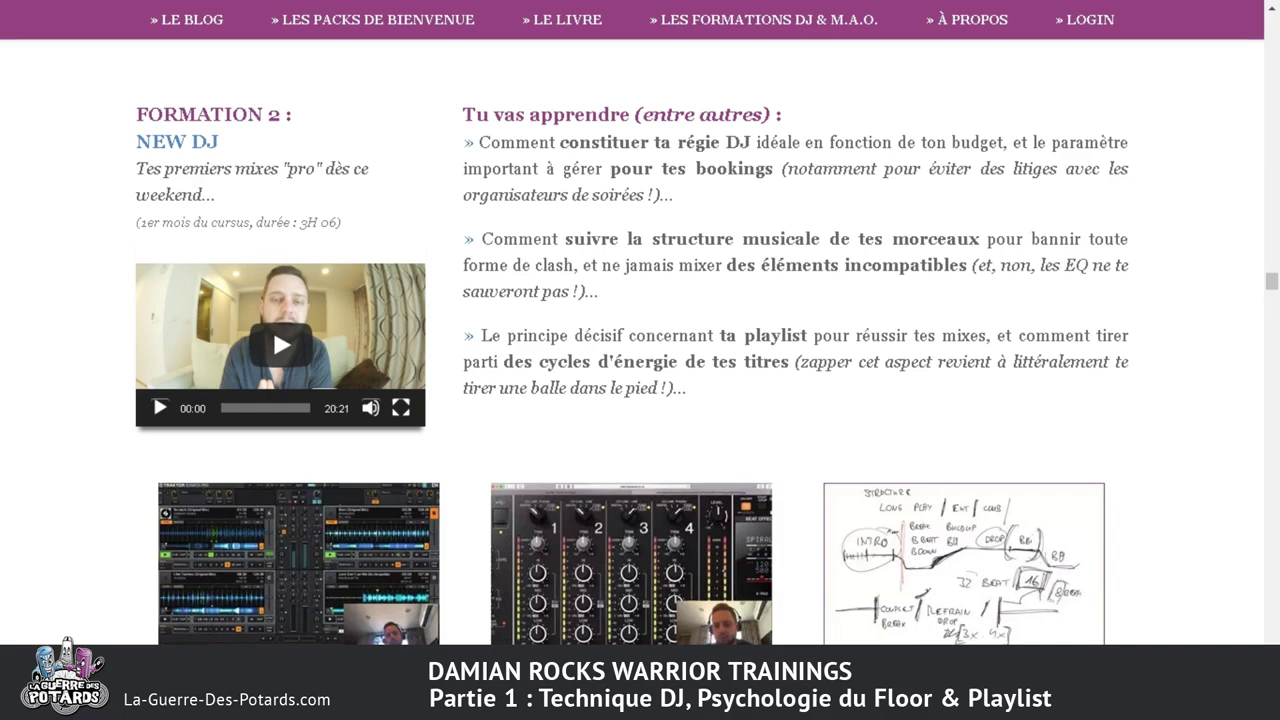
scroll(640, 380, "down", 6)
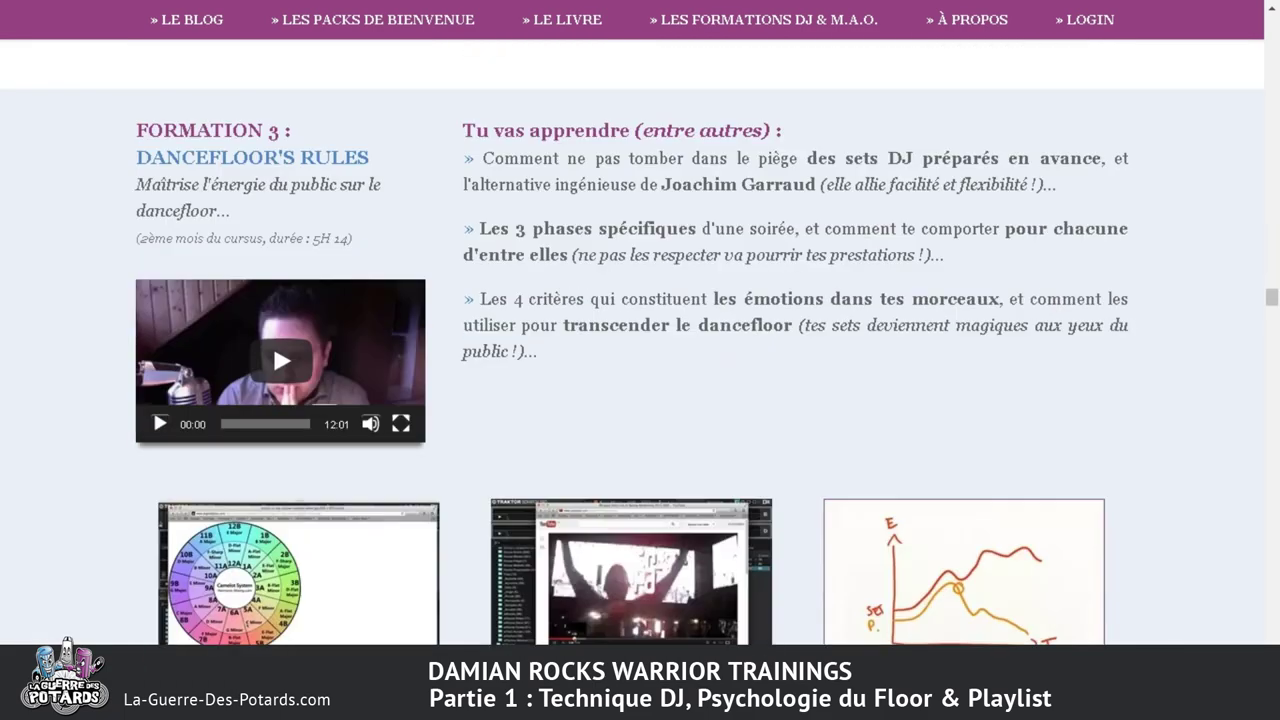
scroll(272, 249, "down", 1)
scroll(272, 249, "up", 1)
scroll(640, 380, "down", 7)
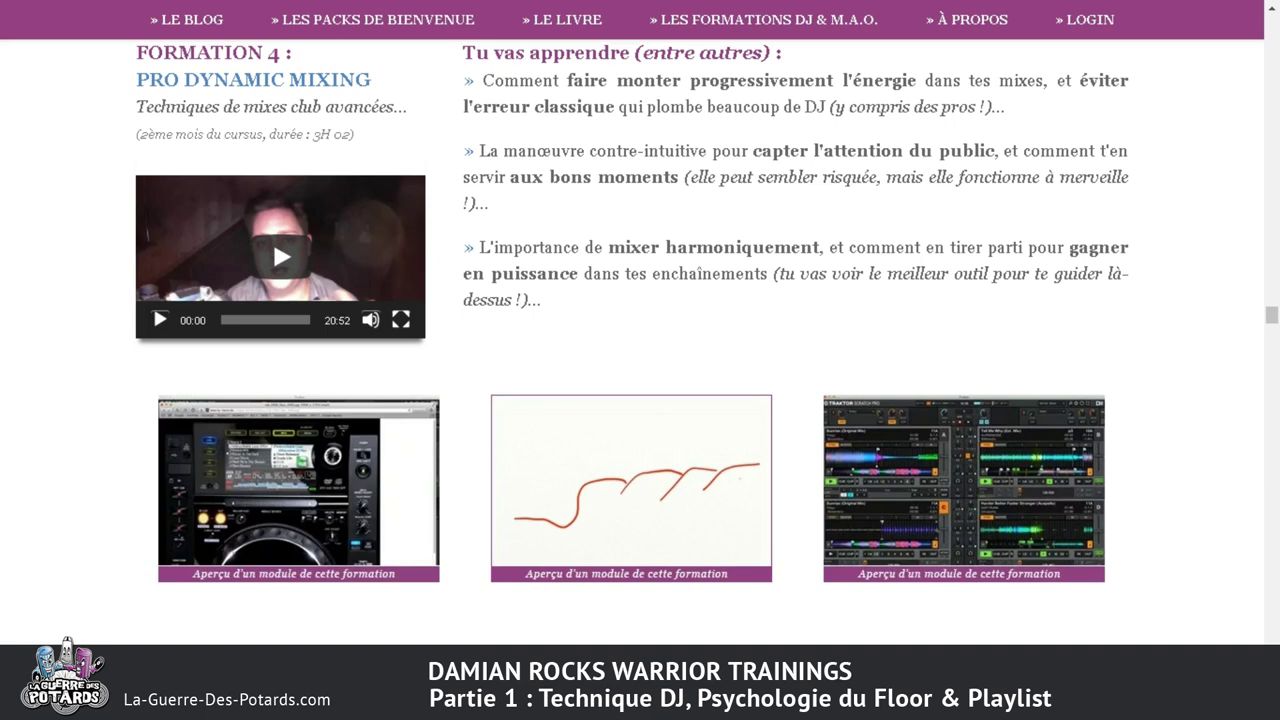
scroll(272, 238, "down", 6)
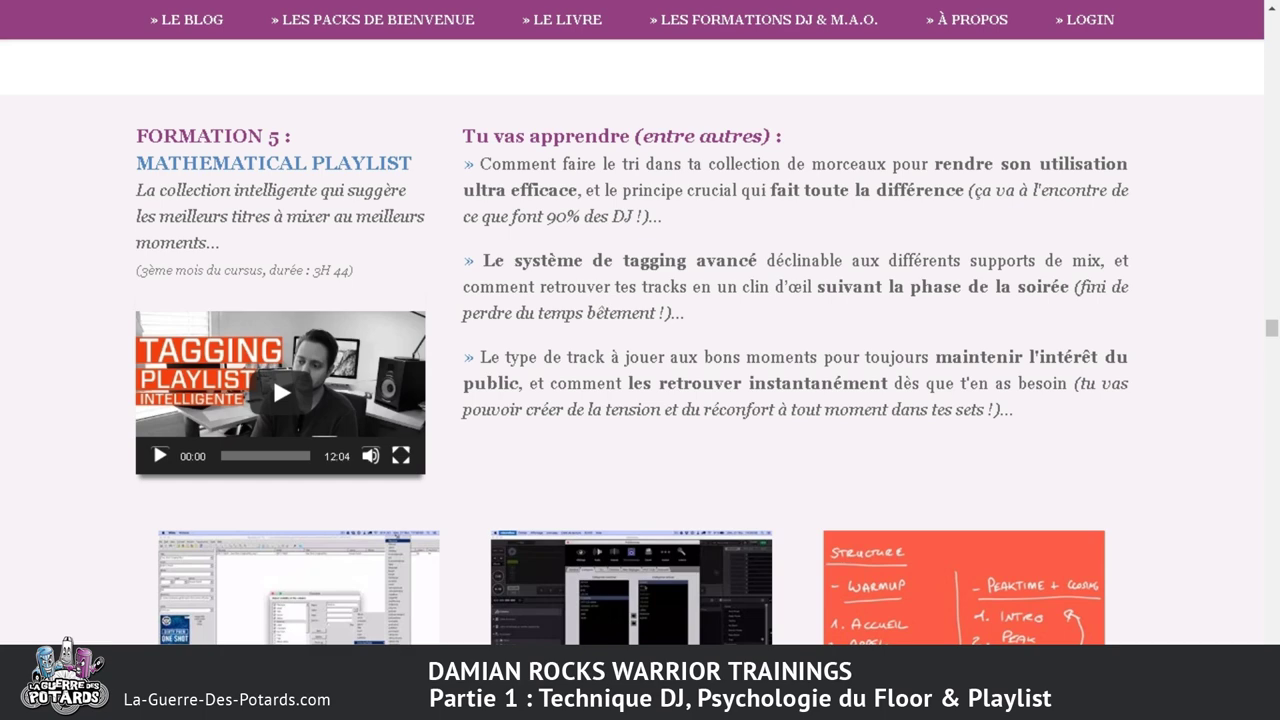
scroll(272, 187, "down", 8)
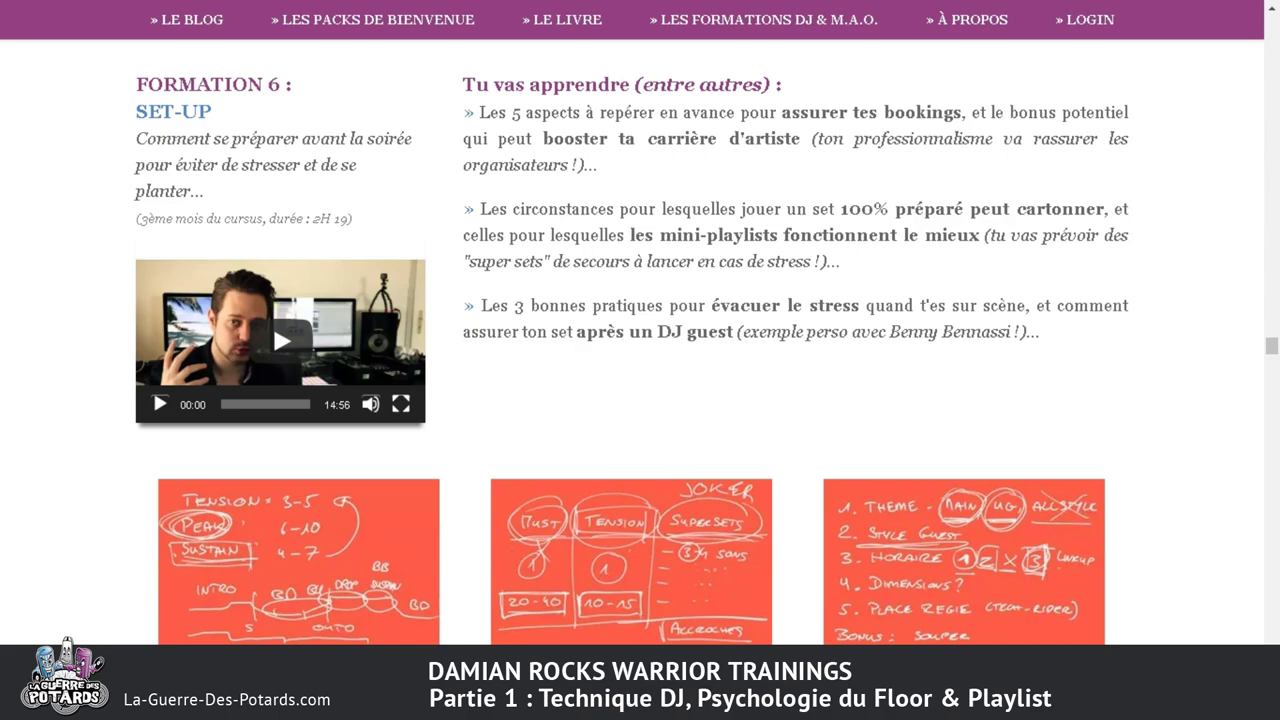
scroll(640, 360, "down", 10)
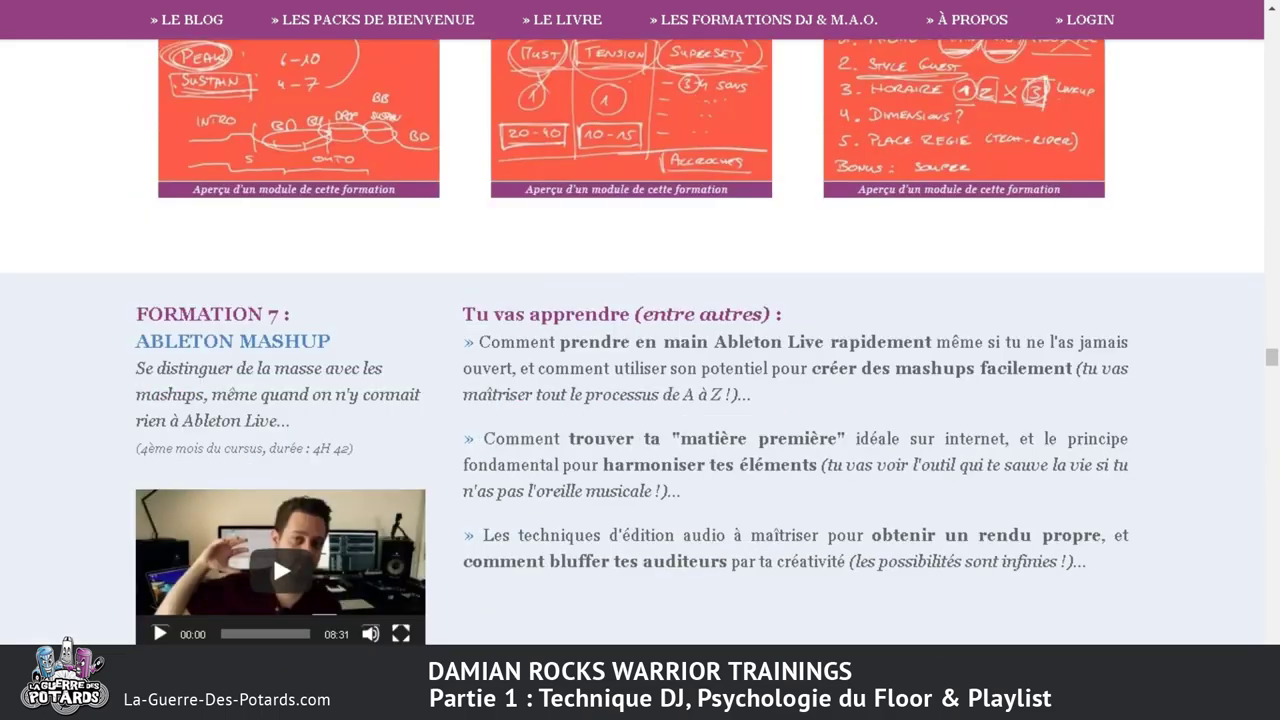